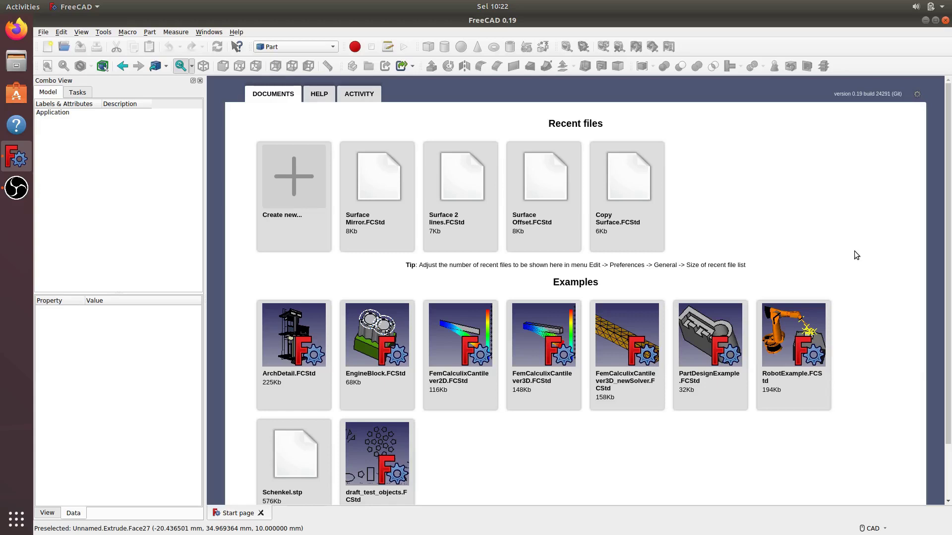
# Create a new empty Unnamed document from the Start page.
pyautogui.click(303, 191)
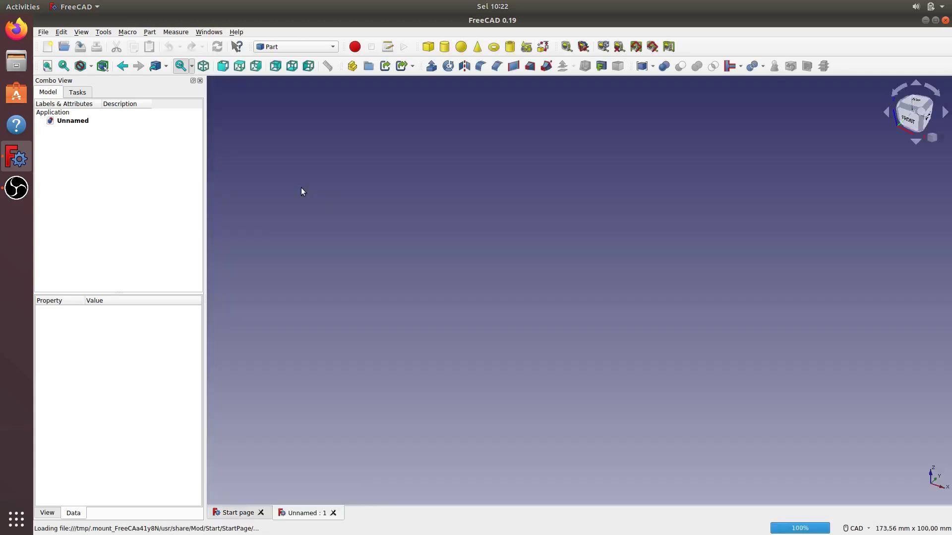
# Make Draft the active workbench.
pyautogui.click(333, 47)
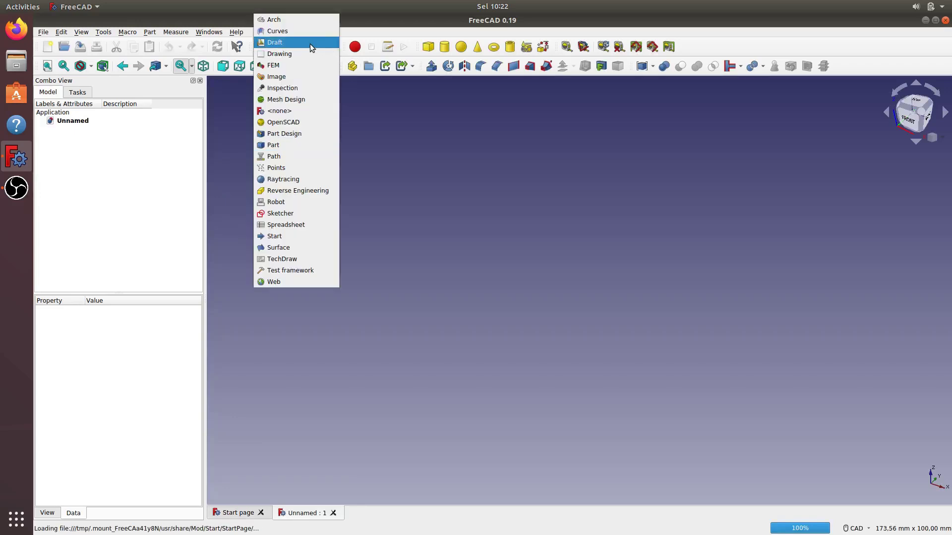
pyautogui.click(311, 43)
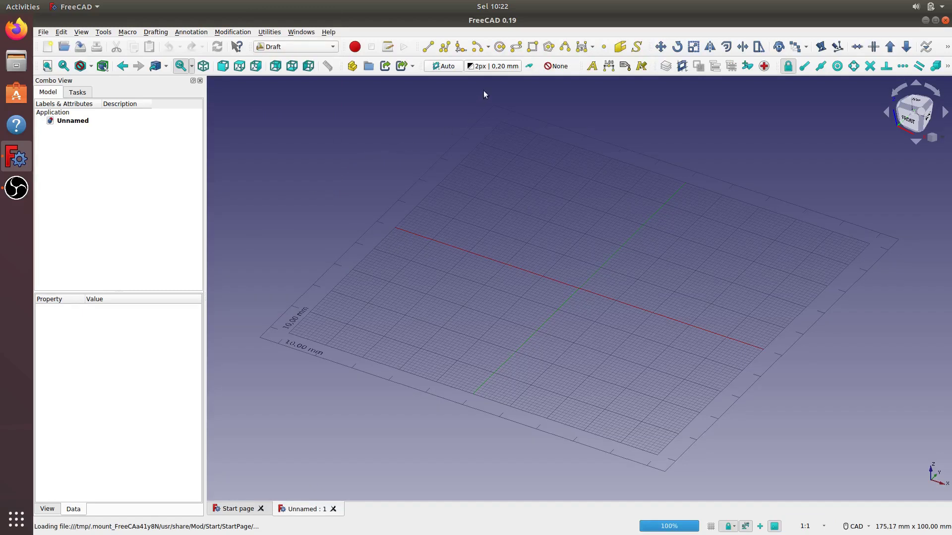
# Draw a Draft circle with a 5,53 mm radius on the grid.
pyautogui.click(499, 48)
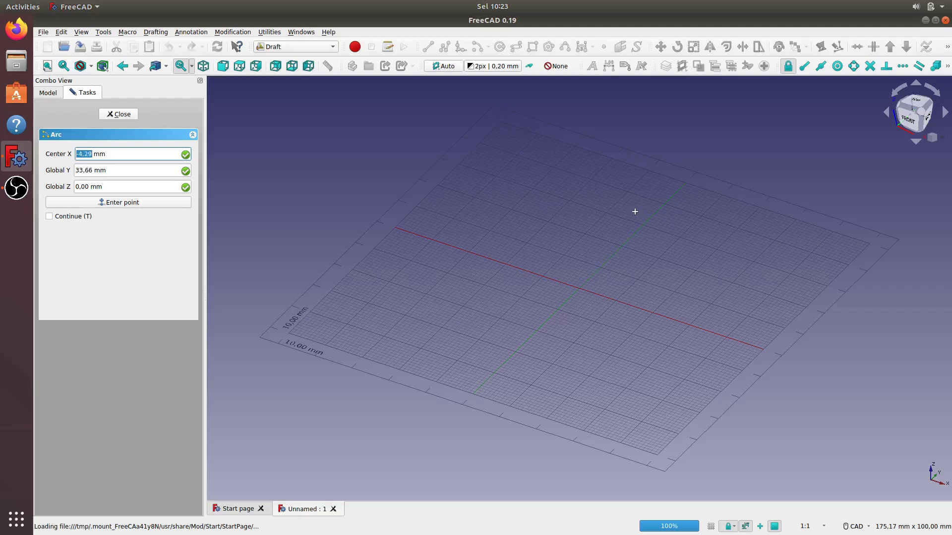
pyautogui.click(645, 216)
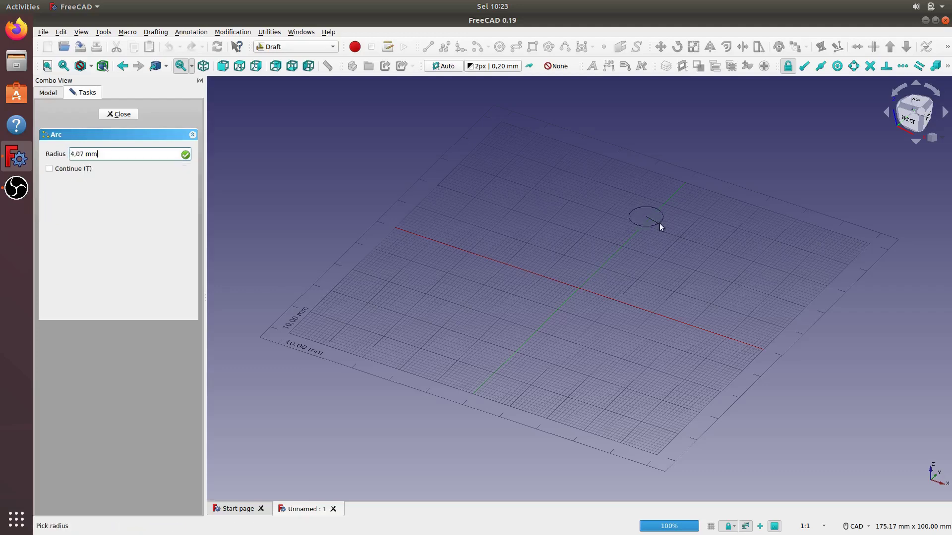
pyautogui.click(663, 226)
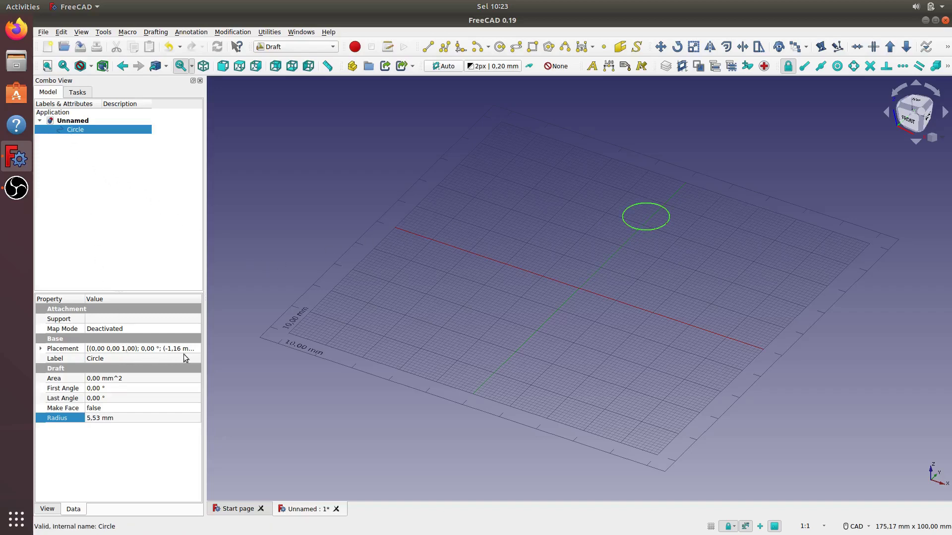
# Set the circle's placement translation to X 0 mm and Y 40 mm.
pyautogui.click(197, 349)
pyautogui.click(198, 348)
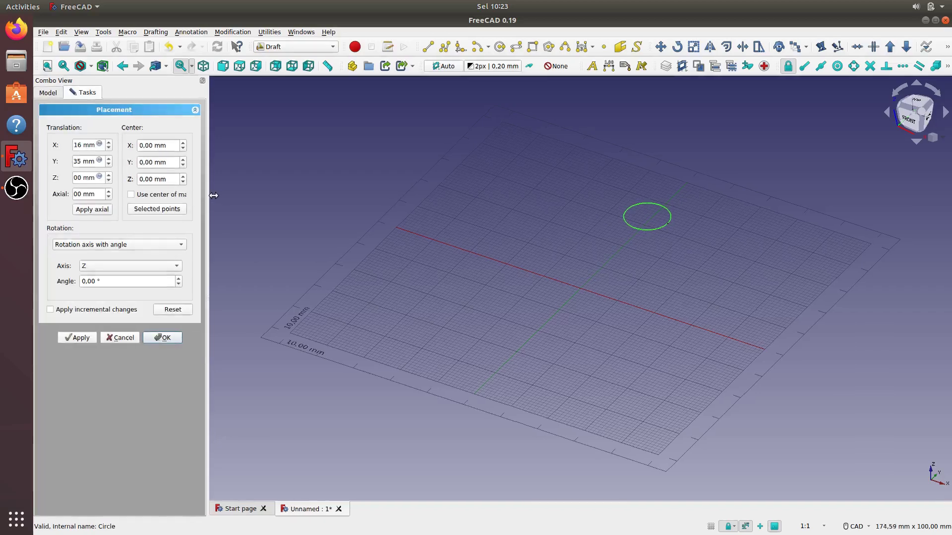
pyautogui.moveTo(205, 195); pyautogui.dragTo(258, 198)
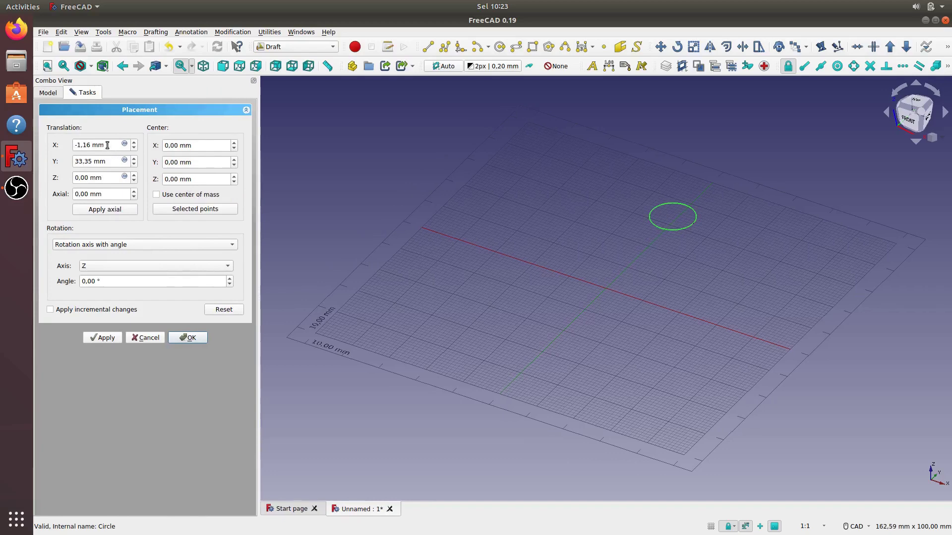
pyautogui.moveTo(108, 146); pyautogui.dragTo(72, 144)
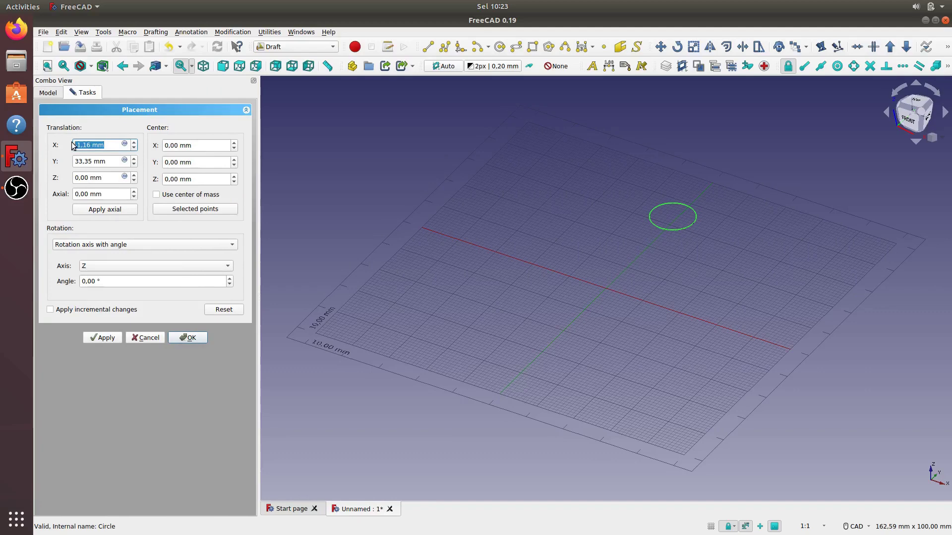
pyautogui.write('0')
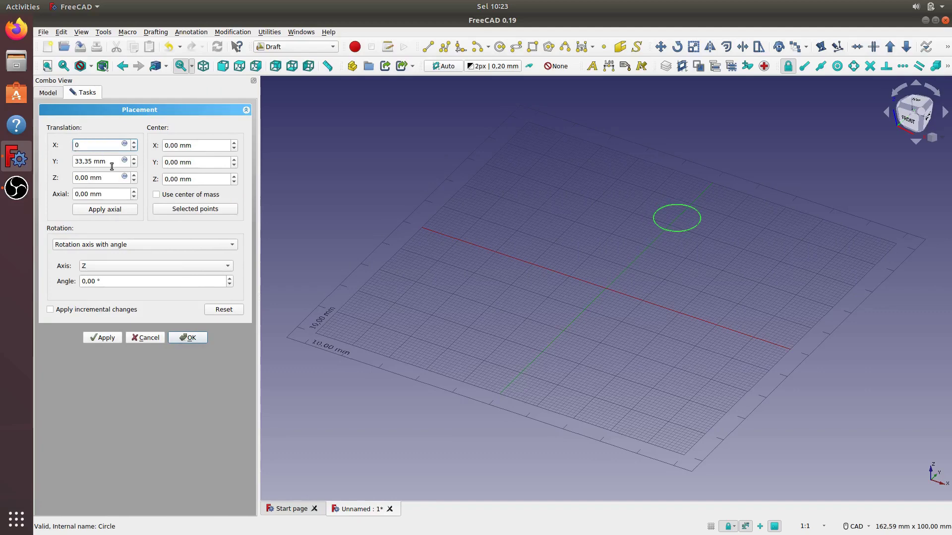
pyautogui.moveTo(113, 164); pyautogui.dragTo(69, 164)
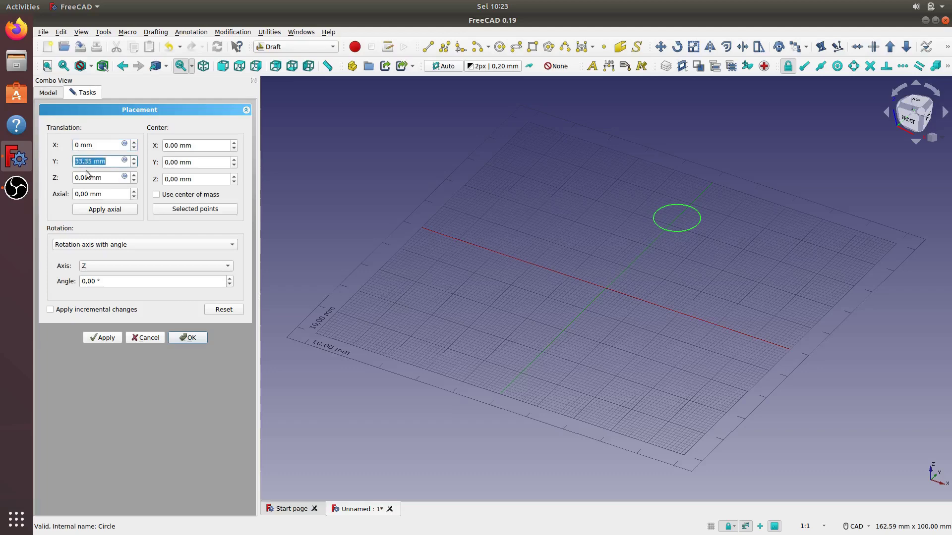
pyautogui.write('40')
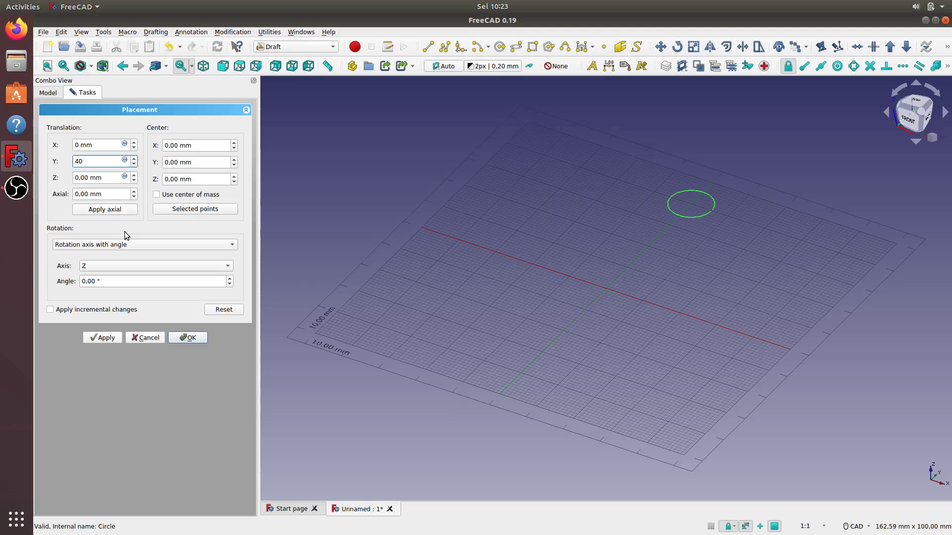
pyautogui.click(181, 340)
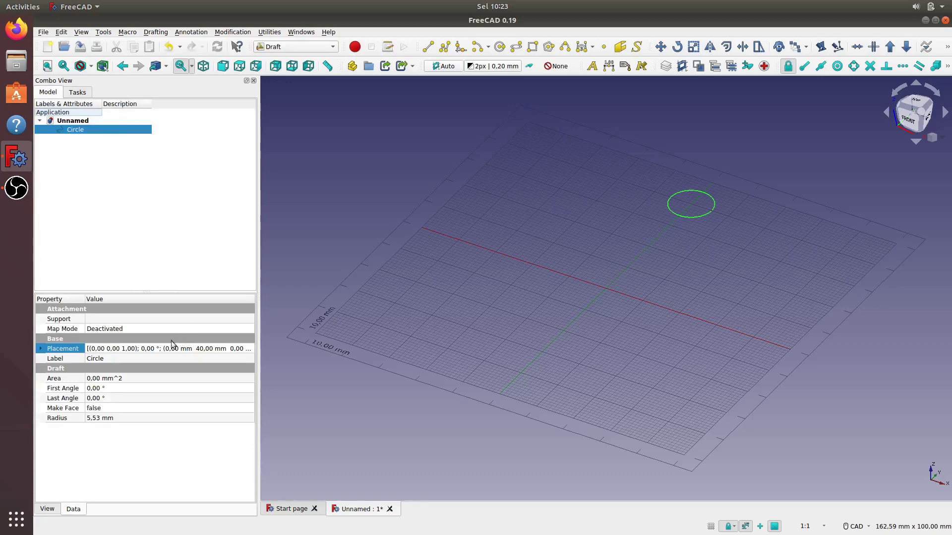
# Change the circle's Radius property to 5 mm.
pyautogui.click(186, 420)
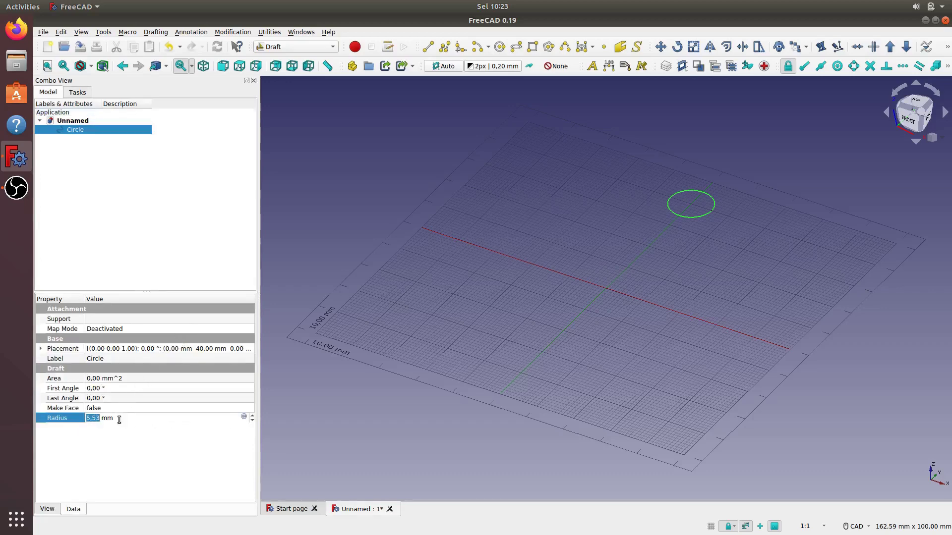
pyautogui.write('5')
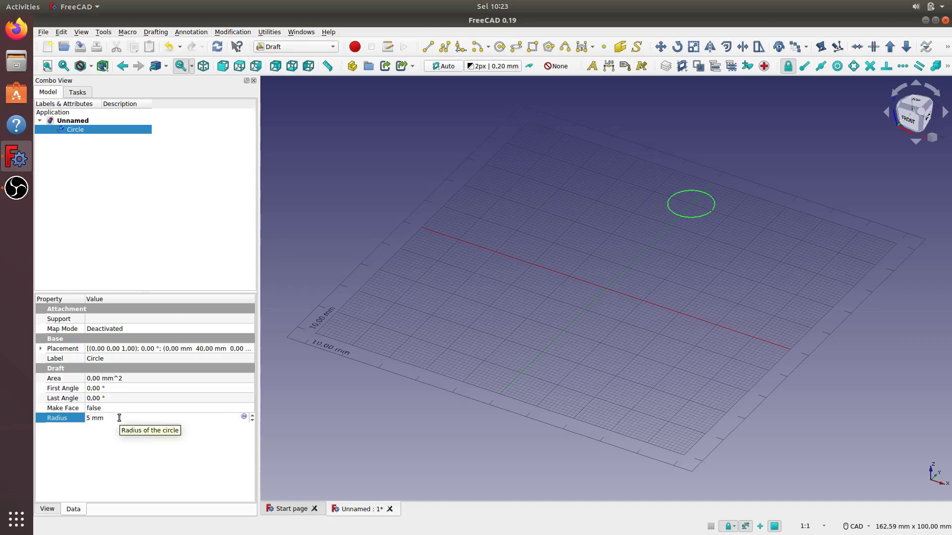
pyautogui.click(153, 456)
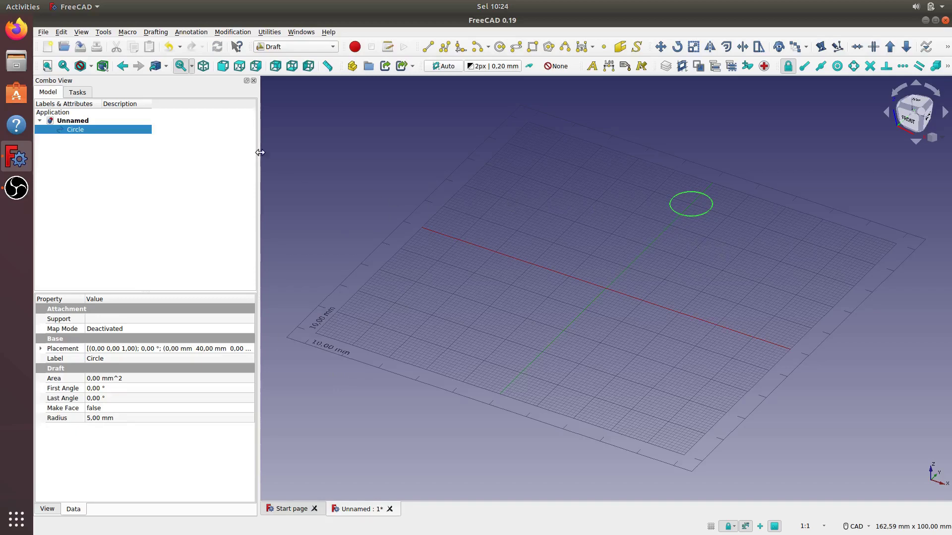
# Bring up the Polar array tool for the circle.
pyautogui.moveTo(260, 153); pyautogui.dragTo(171, 152)
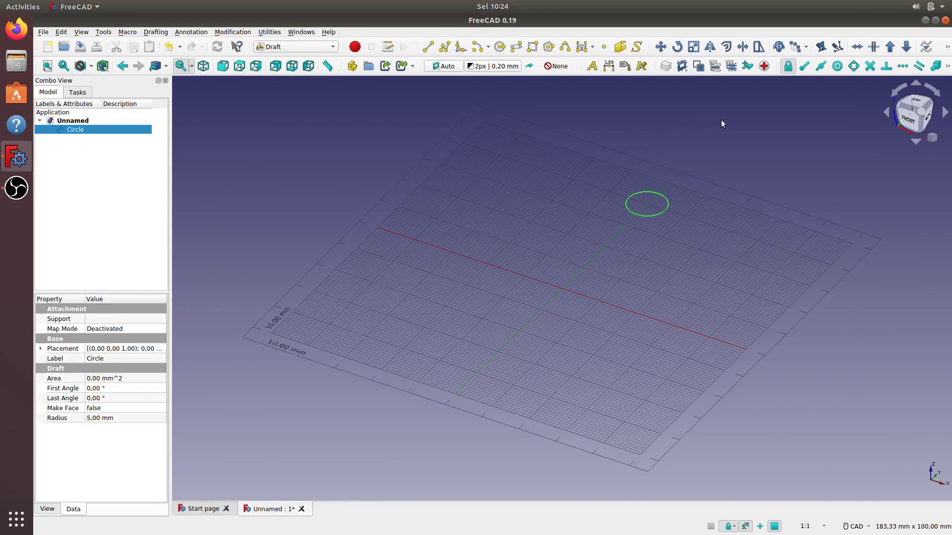
pyautogui.click(805, 49)
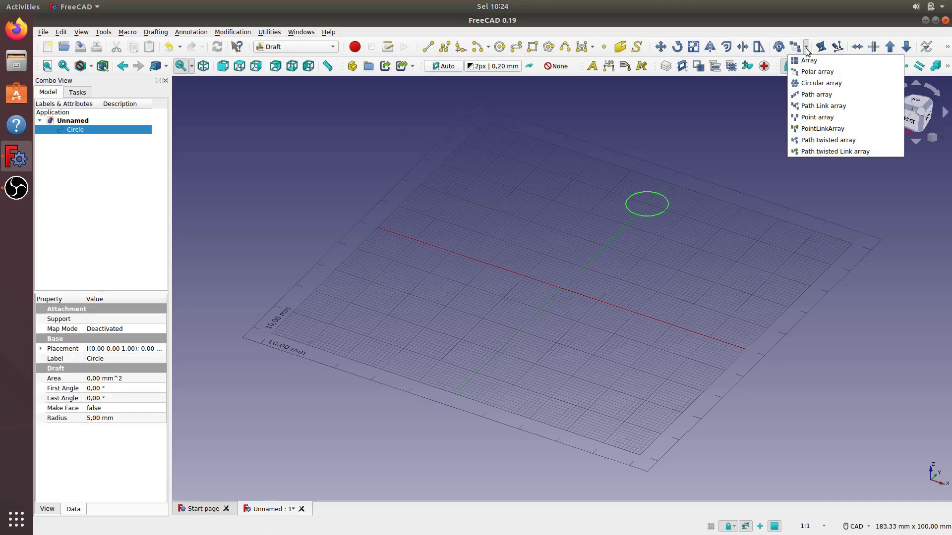
pyautogui.click(812, 73)
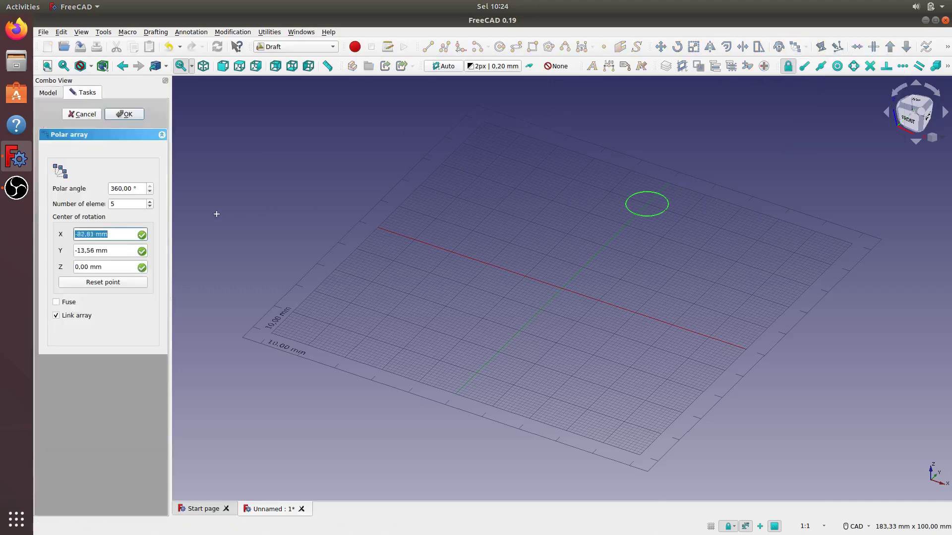
# Create a 10-element polar array of the circle centred at X 0, Y 0, Z 0.
pyautogui.moveTo(171, 203); pyautogui.dragTo(214, 198)
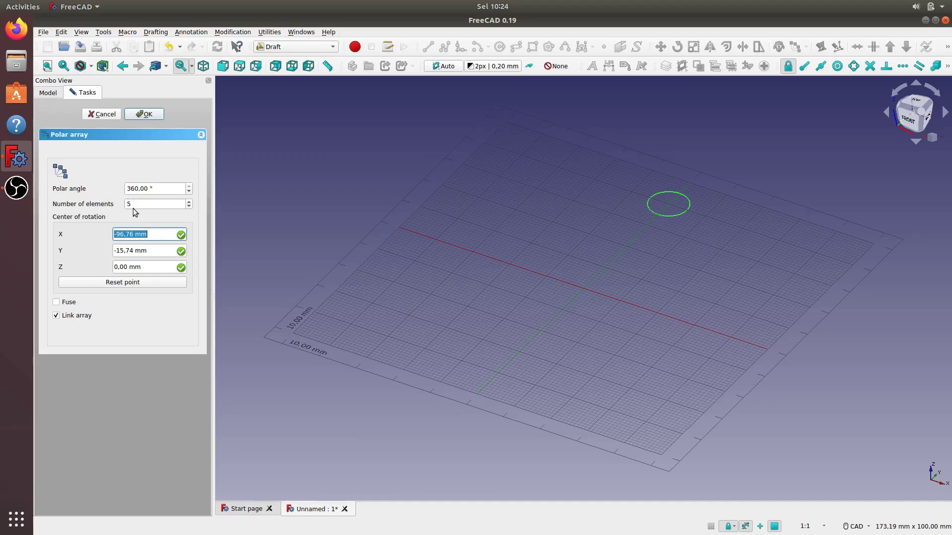
pyautogui.click(130, 208)
pyautogui.moveTo(130, 208); pyautogui.dragTo(120, 212)
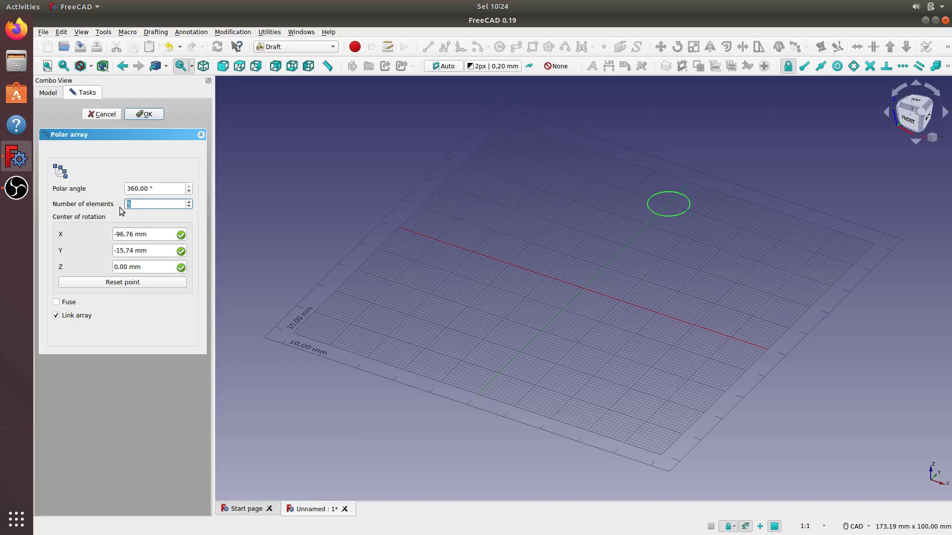
pyautogui.write('10')
pyautogui.moveTo(154, 234); pyautogui.dragTo(107, 233)
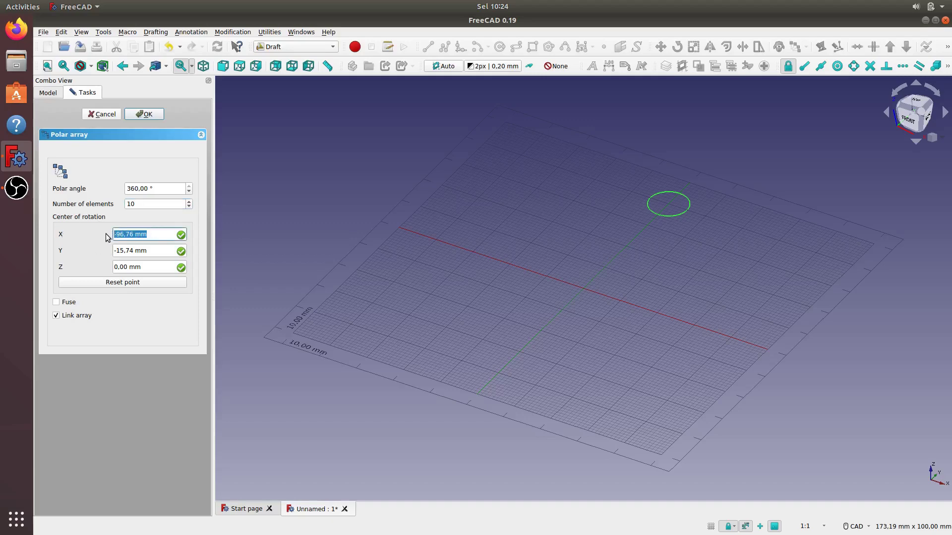
pyautogui.write('0')
pyautogui.moveTo(152, 250); pyautogui.dragTo(98, 248)
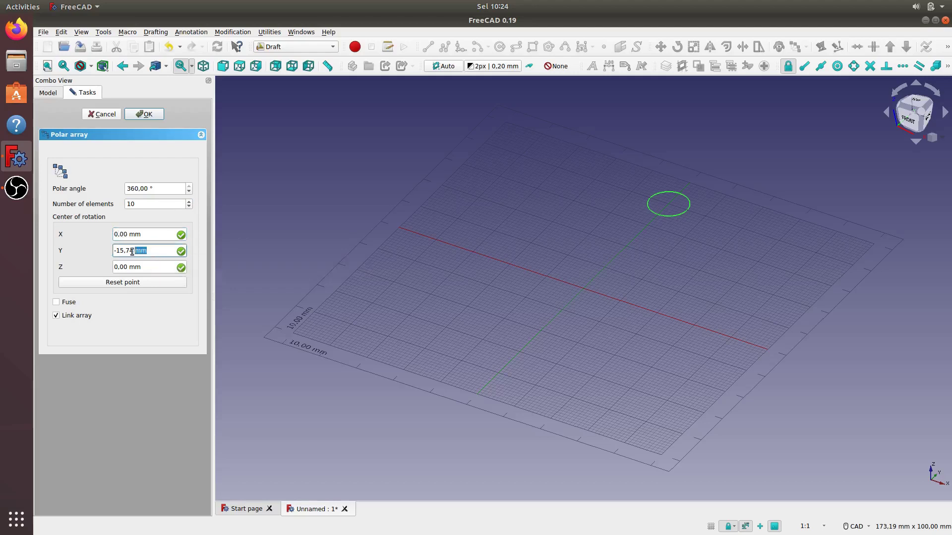
pyautogui.write('0')
pyautogui.moveTo(147, 267); pyautogui.dragTo(91, 261)
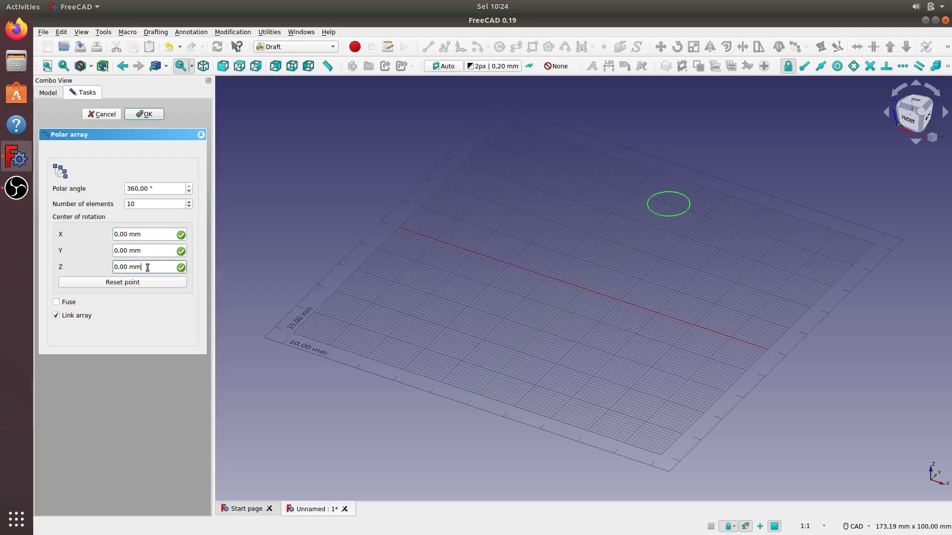
pyautogui.write('0')
pyautogui.click(154, 118)
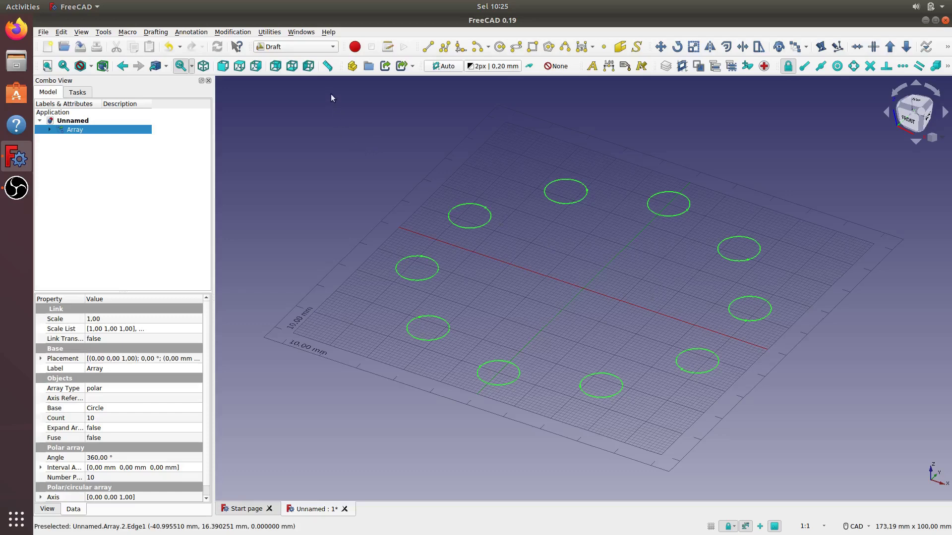
# Make Part the active workbench.
pyautogui.click(333, 47)
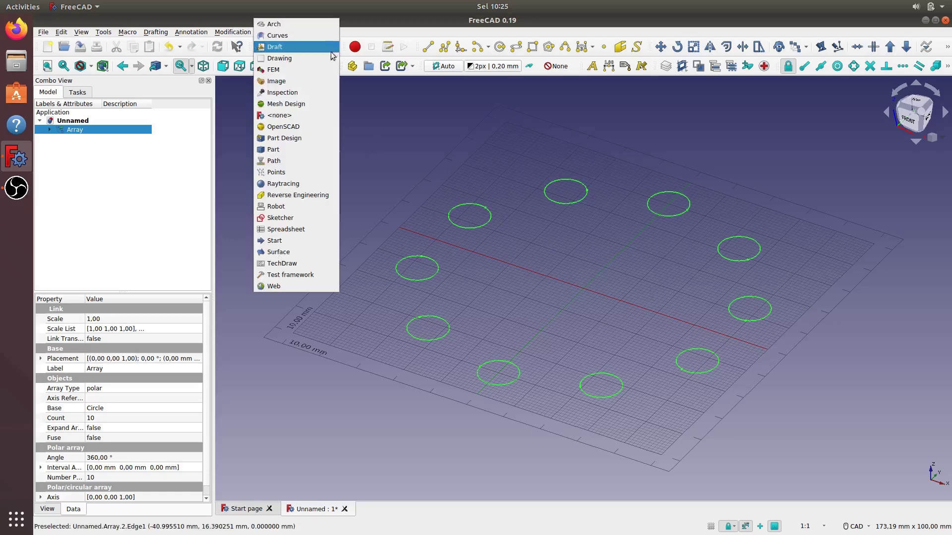
pyautogui.click(297, 150)
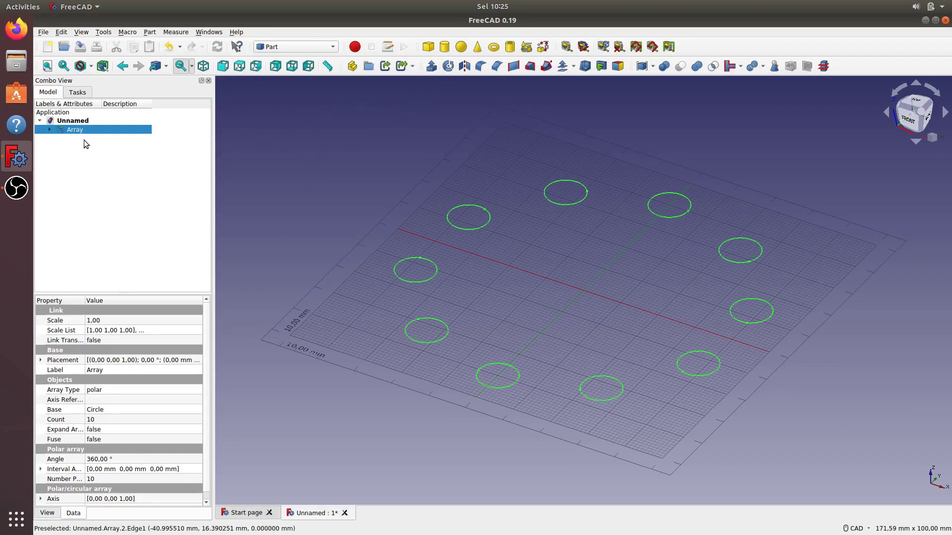
# Extrude the Array 10 mm as solid cylinders.
pyautogui.click(431, 67)
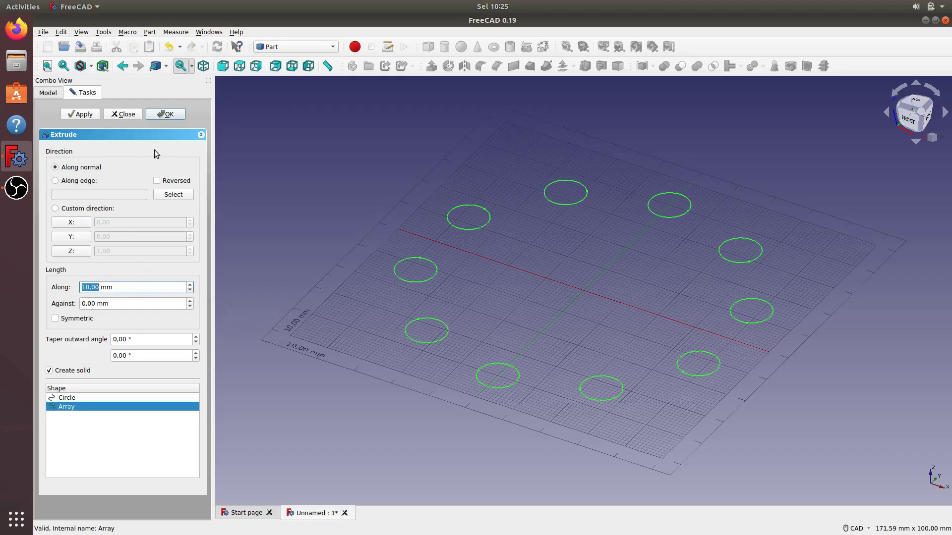
pyautogui.click(169, 114)
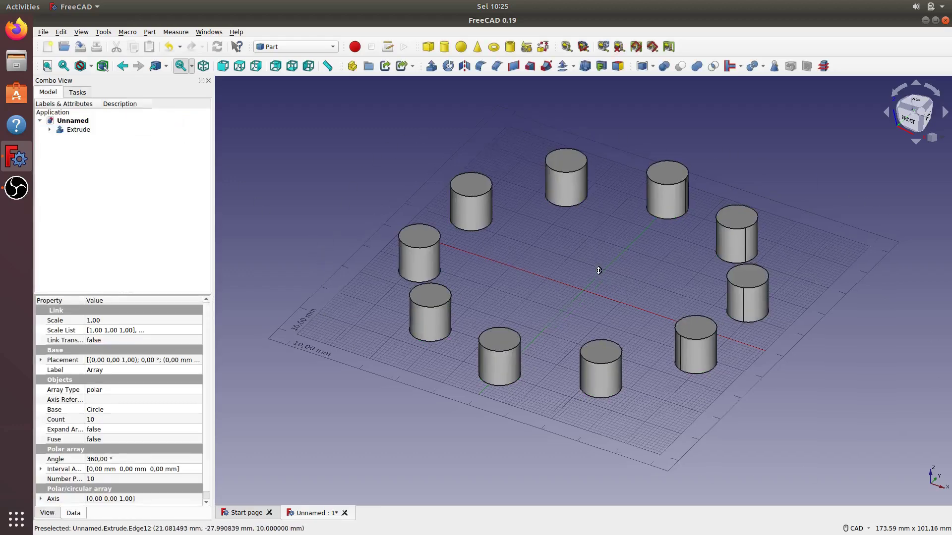
pyautogui.scroll(-3, 598, 270)
pyautogui.moveTo(593, 272)
pyautogui.mouseDown(button='middle')
pyautogui.moveTo(570, 281)
pyautogui.moveTo(533, 343)
pyautogui.moveTo(435, 314)
pyautogui.moveTo(673, 173)
pyautogui.mouseUp(button='middle')
pyautogui.moveTo(591, 180)
pyautogui.mouseDown(button='middle')
pyautogui.moveTo(580, 285)
pyautogui.moveTo(627, 304)
pyautogui.moveTo(576, 281)
pyautogui.moveTo(601, 261)
pyautogui.moveTo(589, 250)
pyautogui.moveTo(676, 350)
pyautogui.moveTo(562, 250)
pyautogui.moveTo(562, 268)
pyautogui.mouseUp(button='middle')
pyautogui.scroll(3, 661, 333)
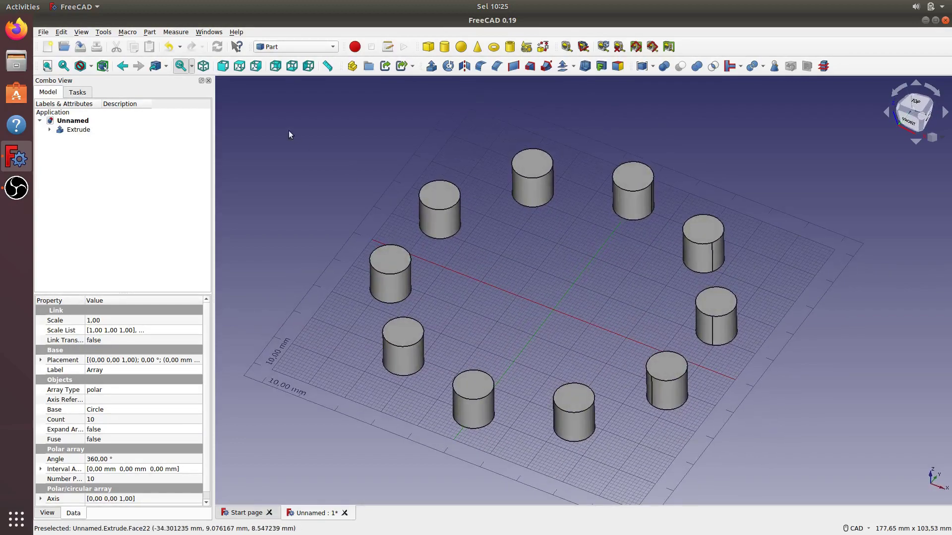
pyautogui.click(203, 66)
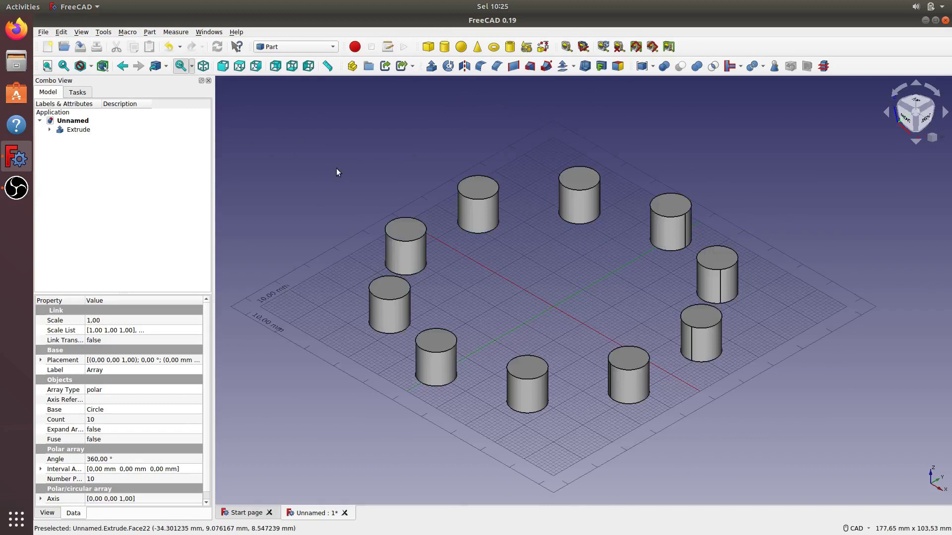